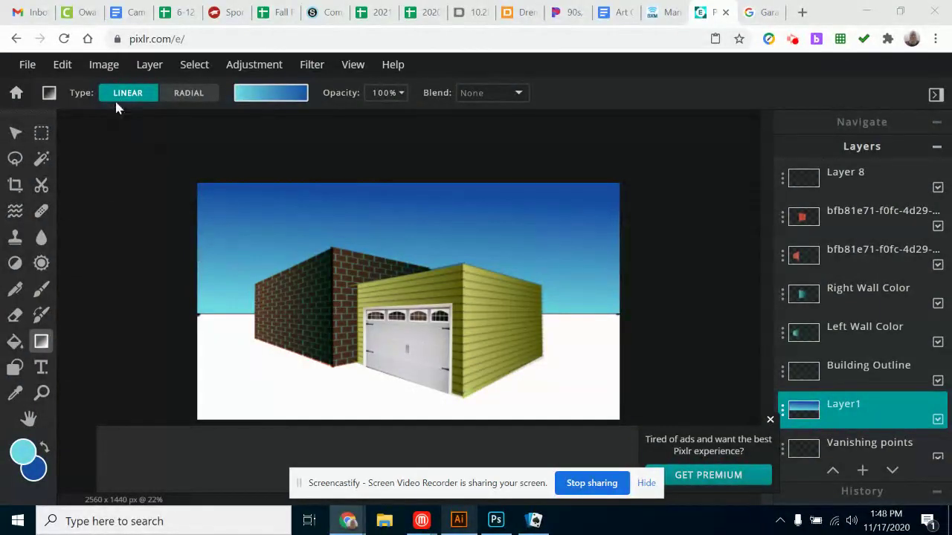
# Step: Open the Save Image dialog for the garage artwork from the File menu
pyautogui.click(30, 67)
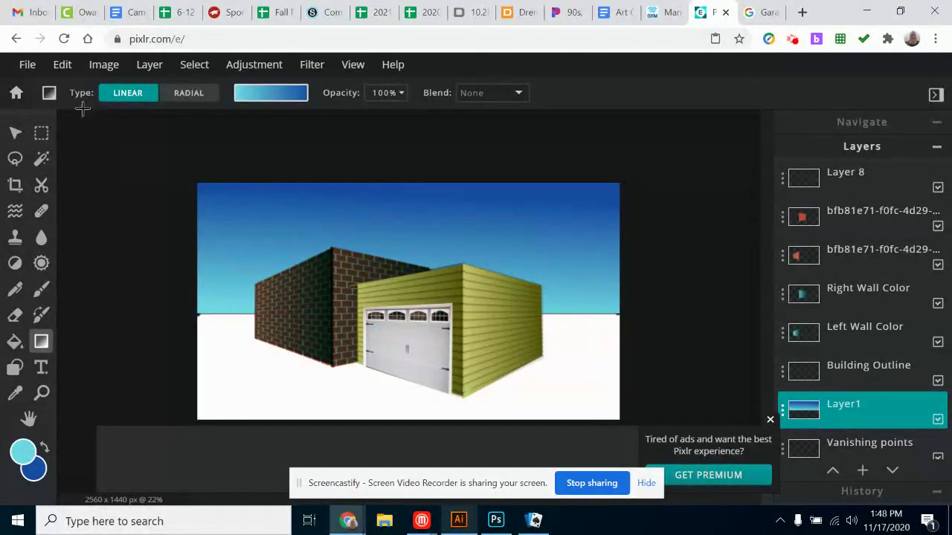
pyautogui.click(30, 67)
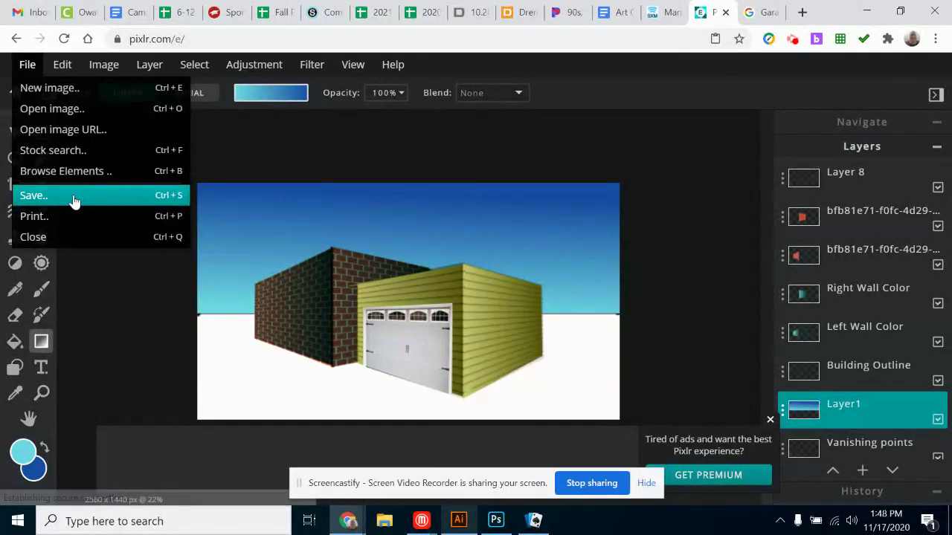
pyautogui.moveTo(30, 67)
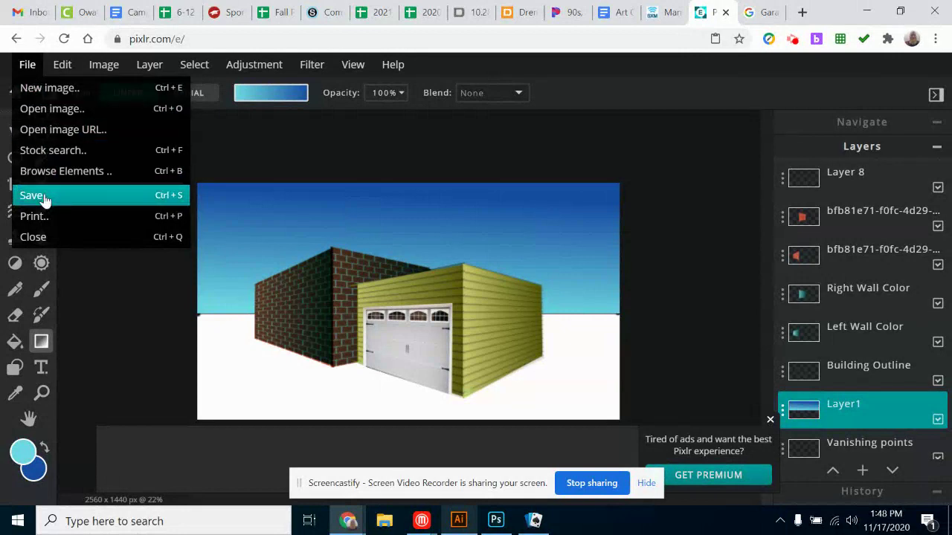
pyautogui.click(104, 203)
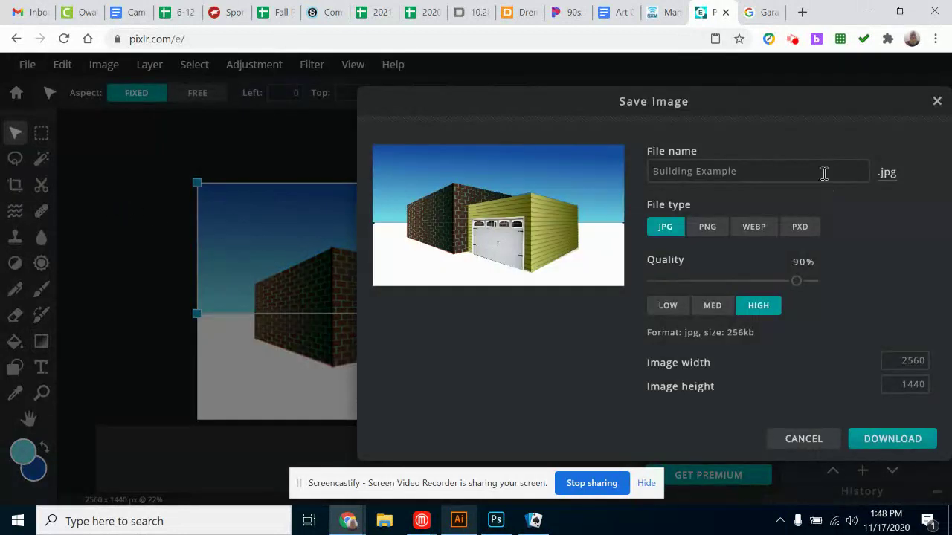
# Step: Change the file type from JPG to PXD and download Building Example.pxd
pyautogui.click(801, 229)
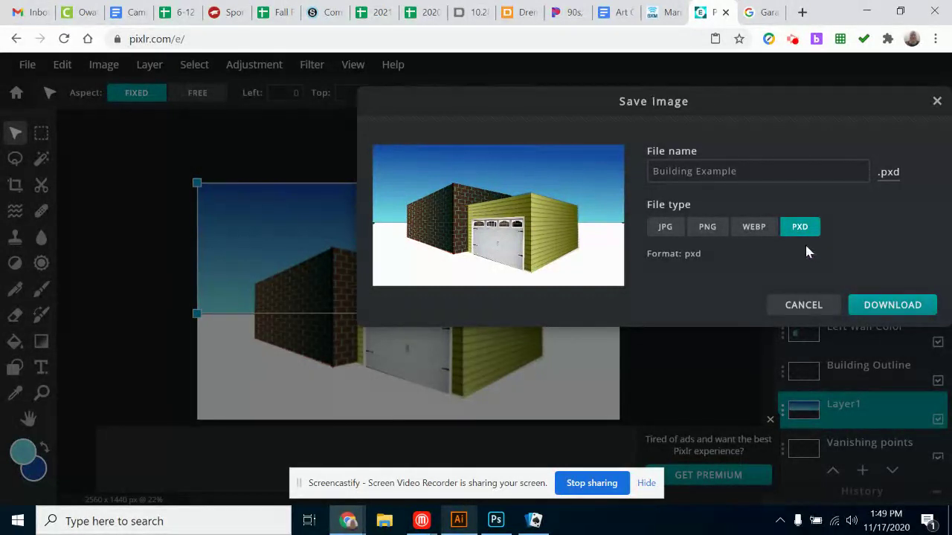
pyautogui.click(869, 309)
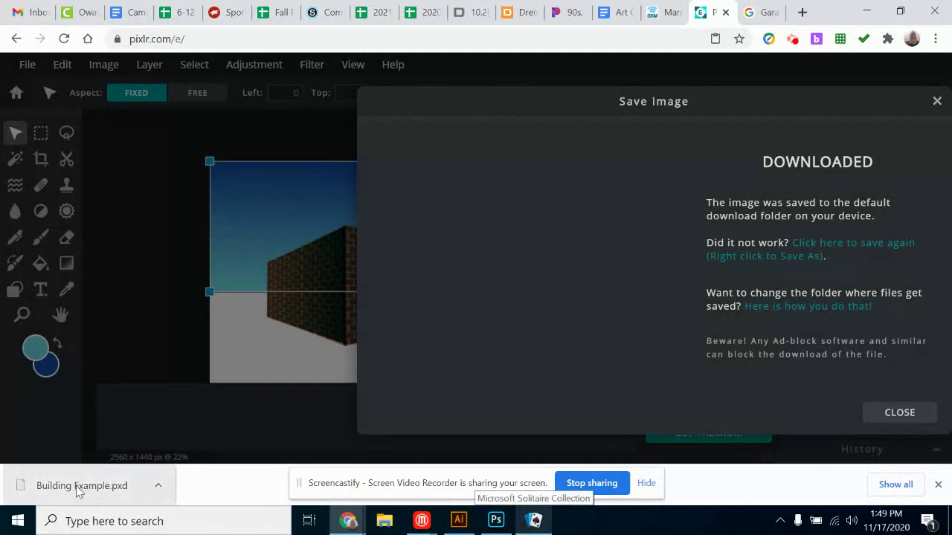
# Step: Open the options menu for Building Example.pxd in the browser's download bar
pyautogui.click(158, 487)
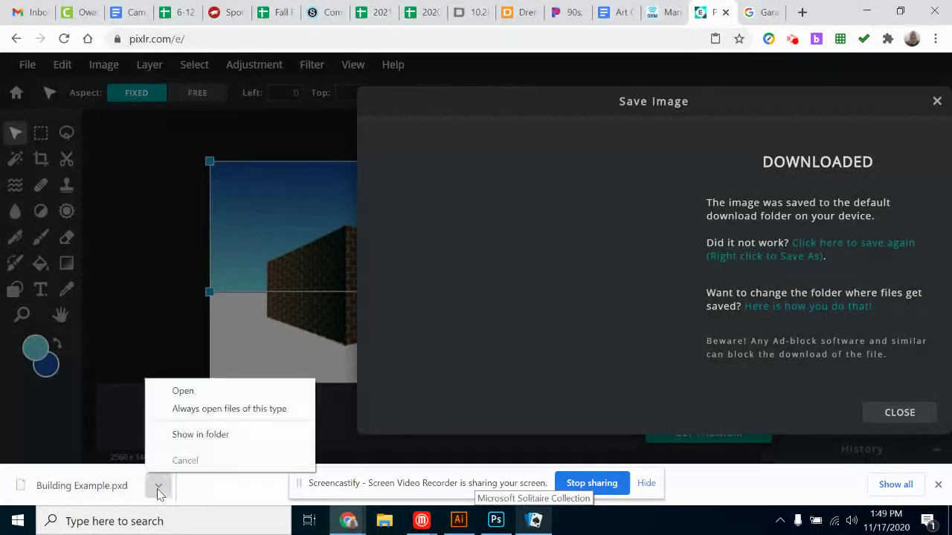
# Step: Show Building Example.pxd in the Downloads folder and copy it
pyautogui.click(208, 438)
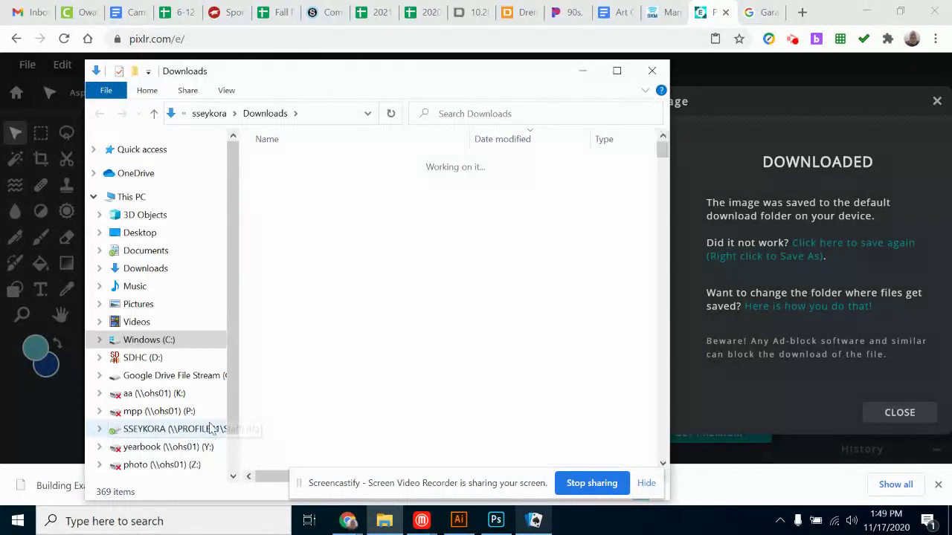
pyautogui.click(146, 269)
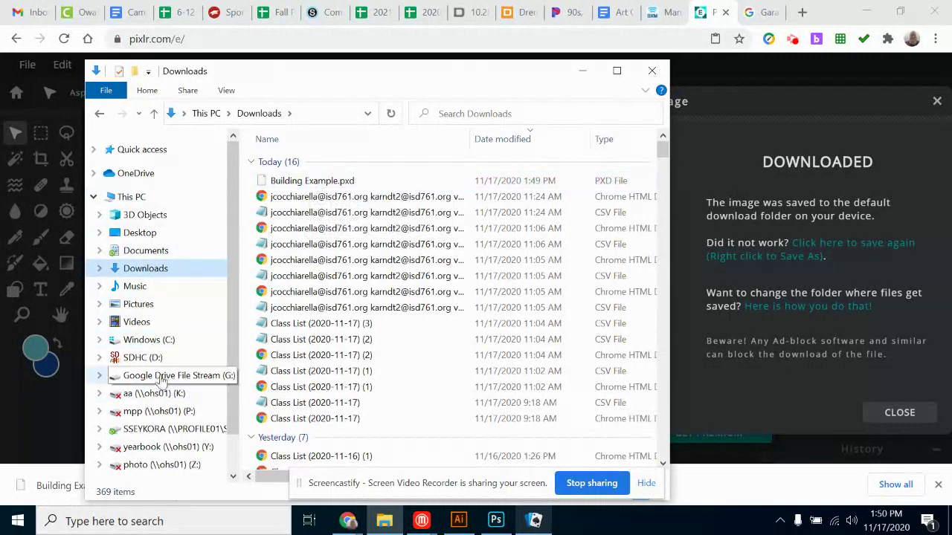
pyautogui.click(311, 184)
pyautogui.rightClick(316, 186)
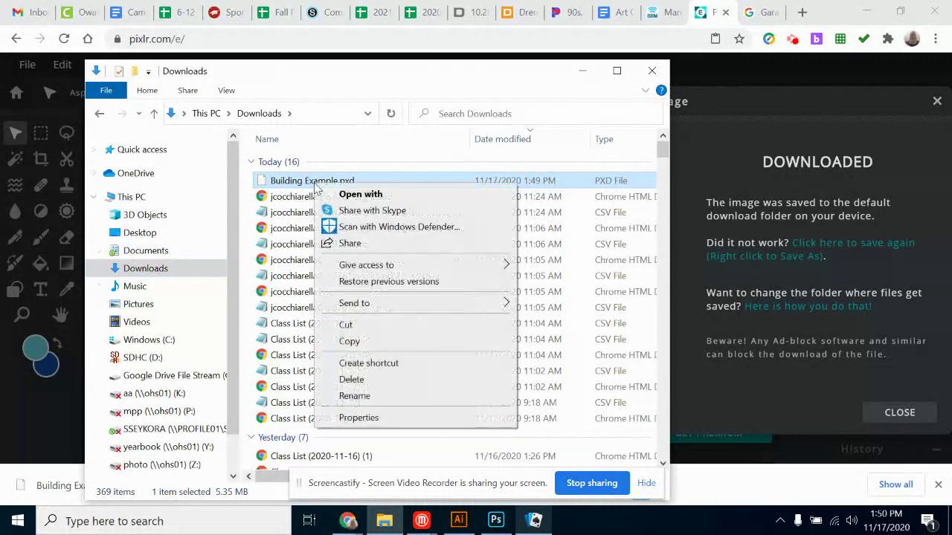
pyautogui.click(363, 343)
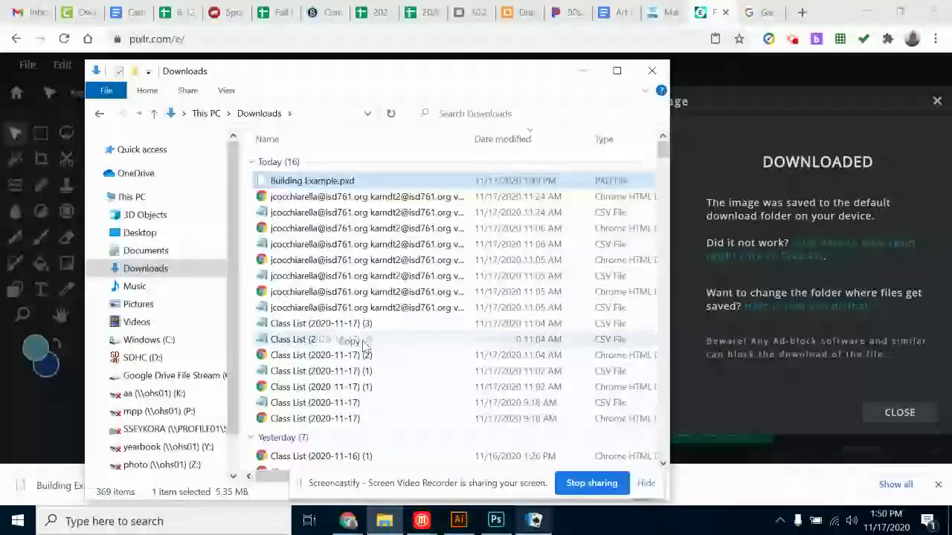
# Step: Browse to Google Drive File Stream > My Drive > Documents > 2020 examples photoshop
pyautogui.click(170, 376)
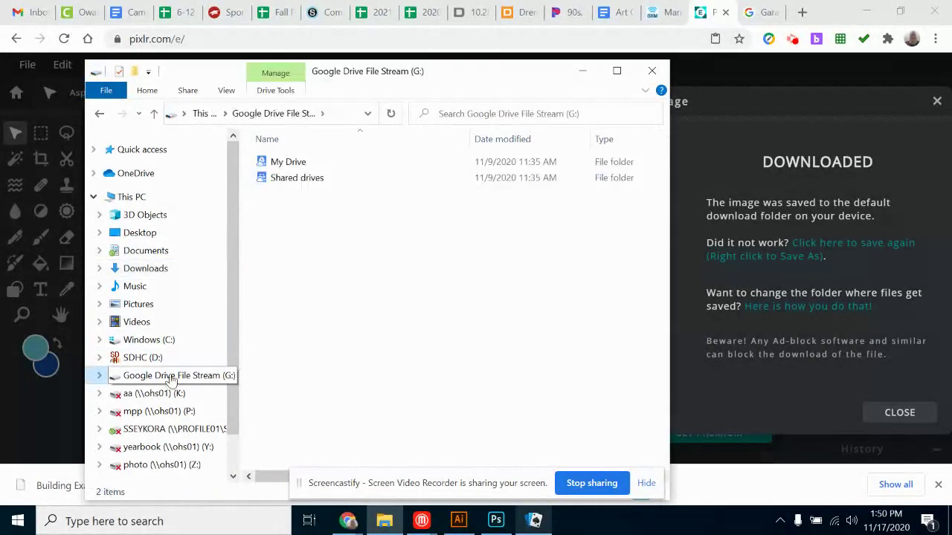
pyautogui.doubleClick(325, 164)
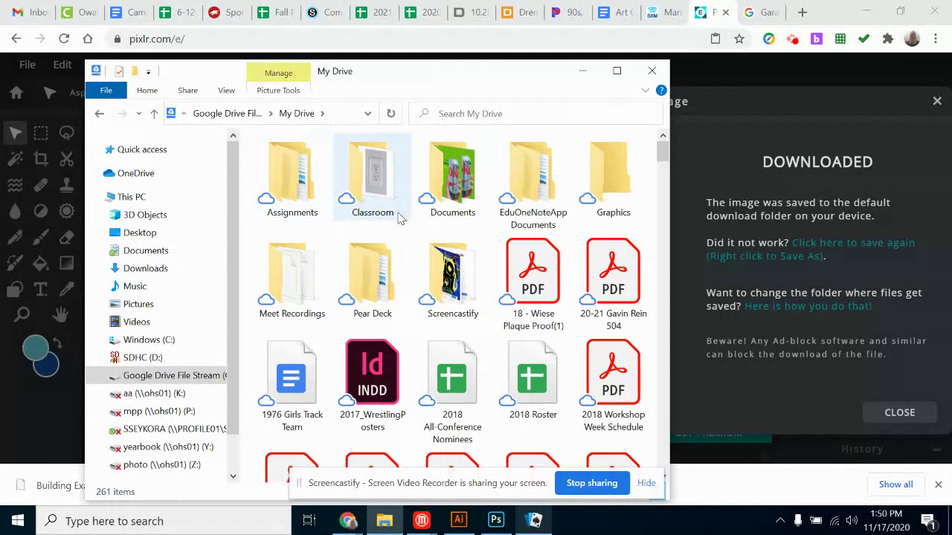
pyautogui.click(460, 178)
pyautogui.doubleClick(461, 179)
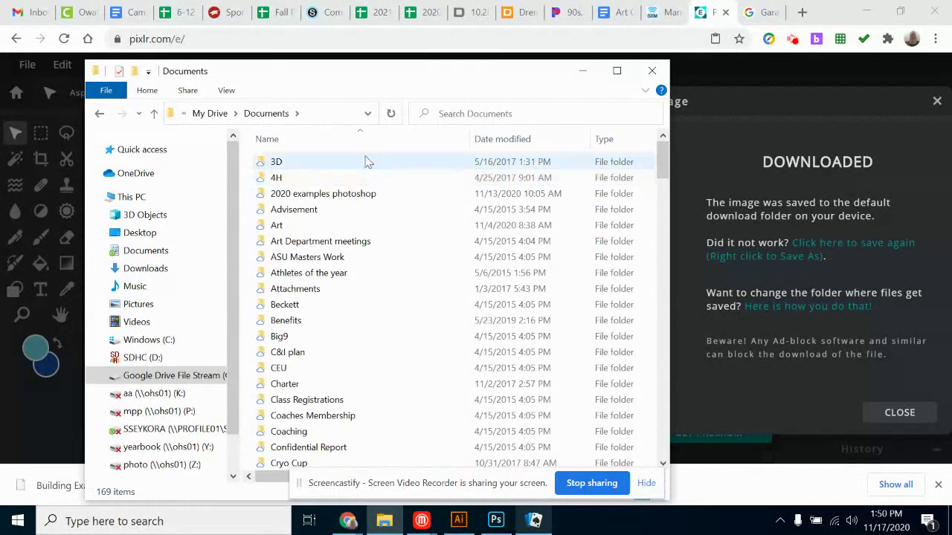
pyautogui.doubleClick(320, 195)
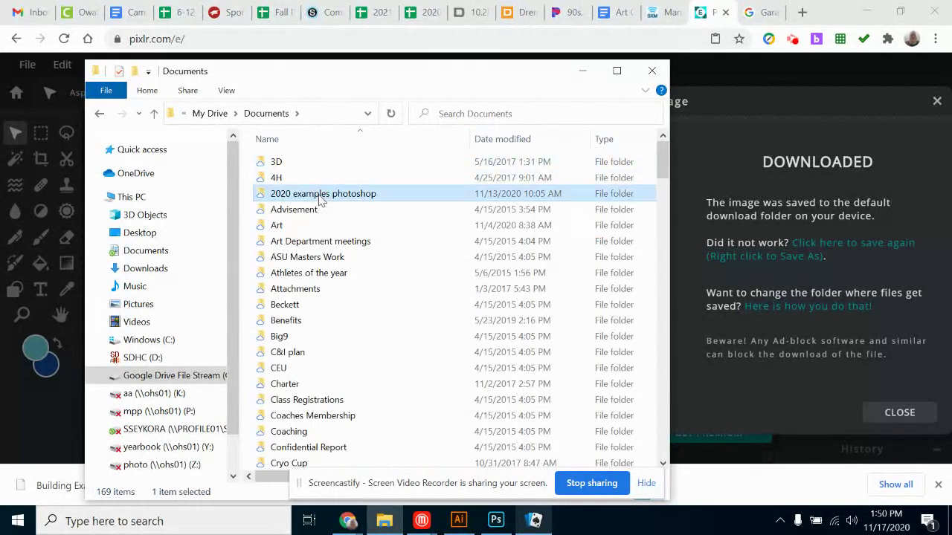
pyautogui.scroll(-2, 405, 340)
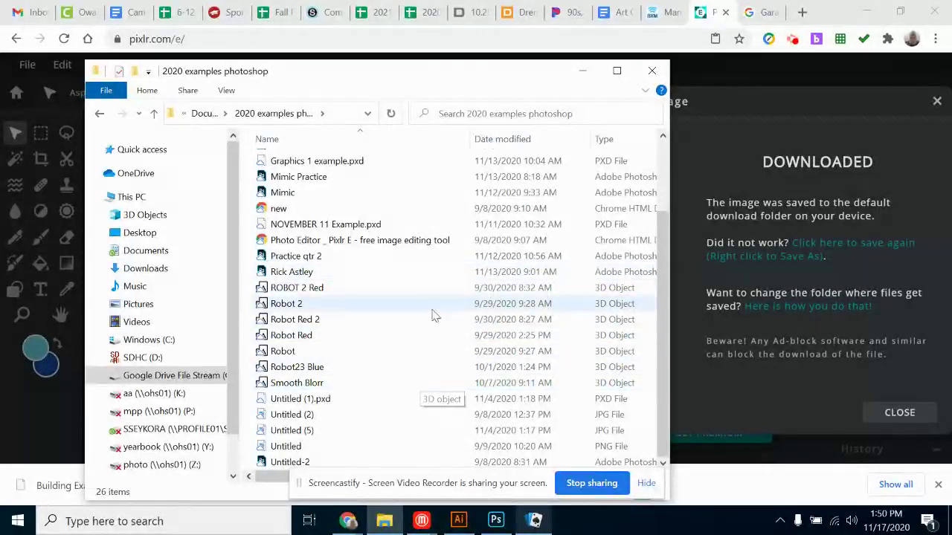
# Step: Paste Building Example.pxd into this folder and close File Explorer
pyautogui.rightClick(429, 317)
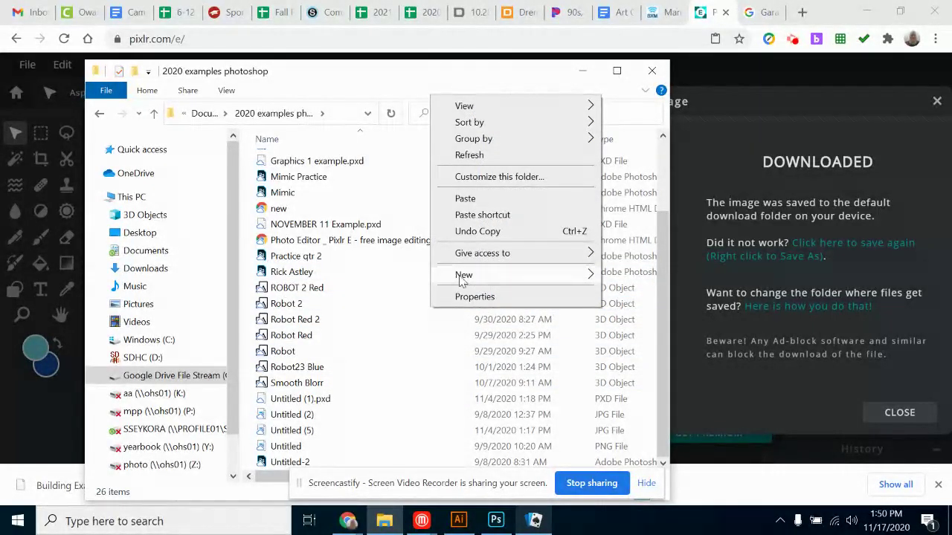
pyautogui.click(466, 199)
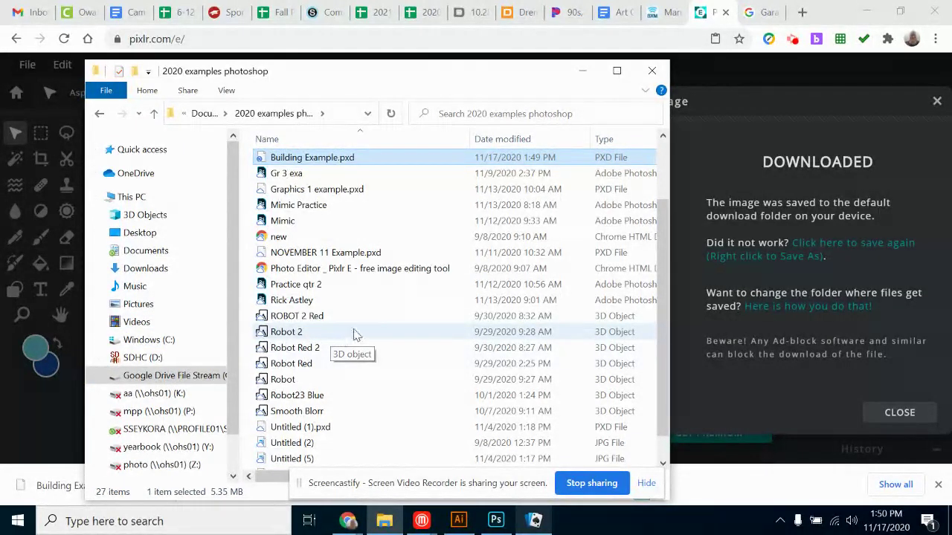
pyautogui.click(652, 72)
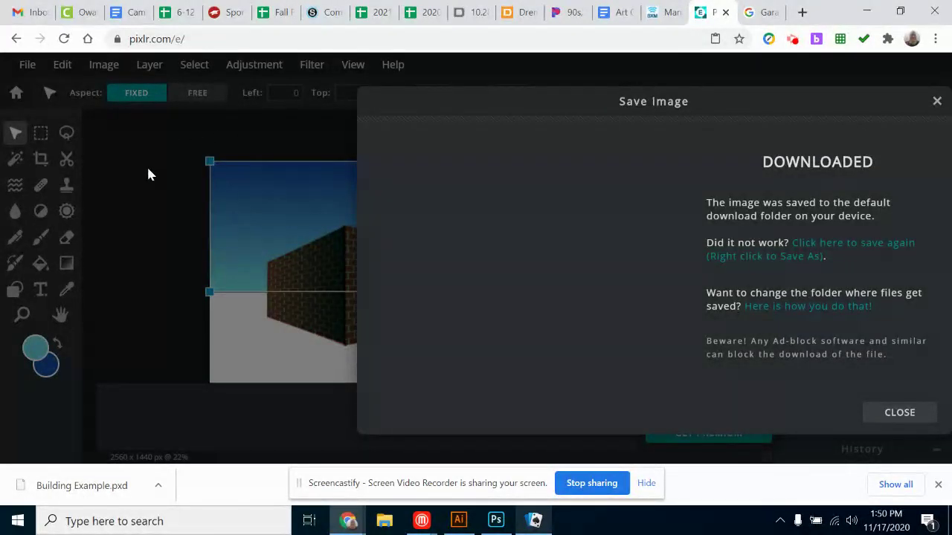
# Step: Close the download confirmation and bring up Pixlr E's File menu
pyautogui.click(937, 101)
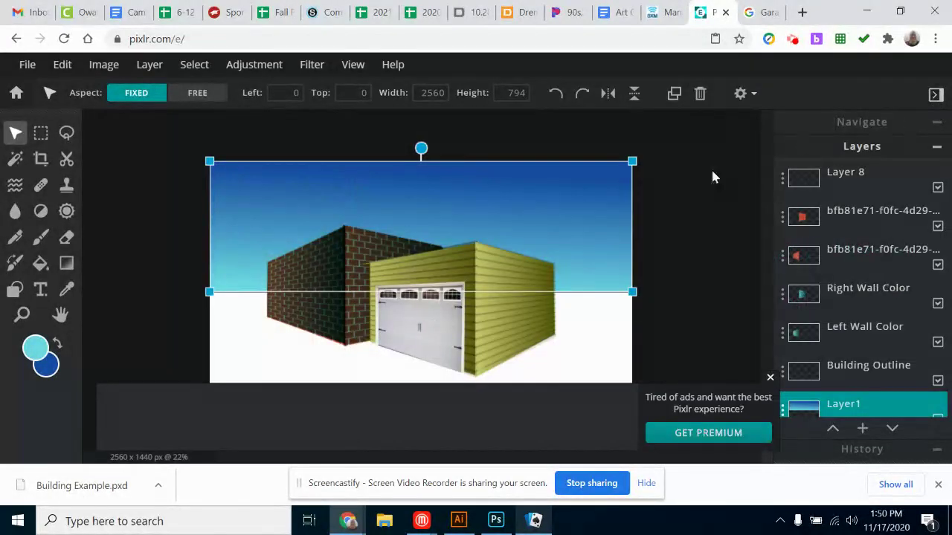
pyautogui.click(38, 67)
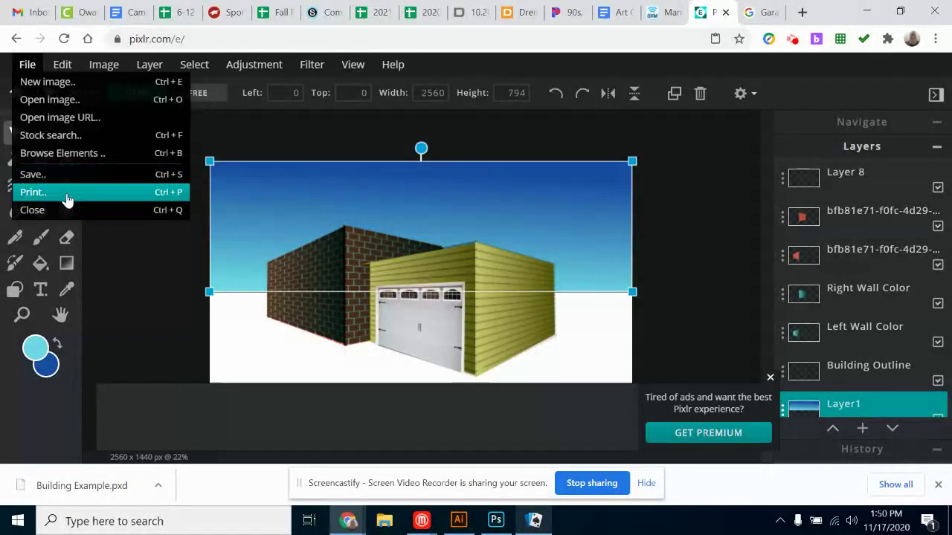
# Step: Open Building Example.pxd from Google Drive's My Drive > Documents > 2020 examples photoshop
pyautogui.click(67, 104)
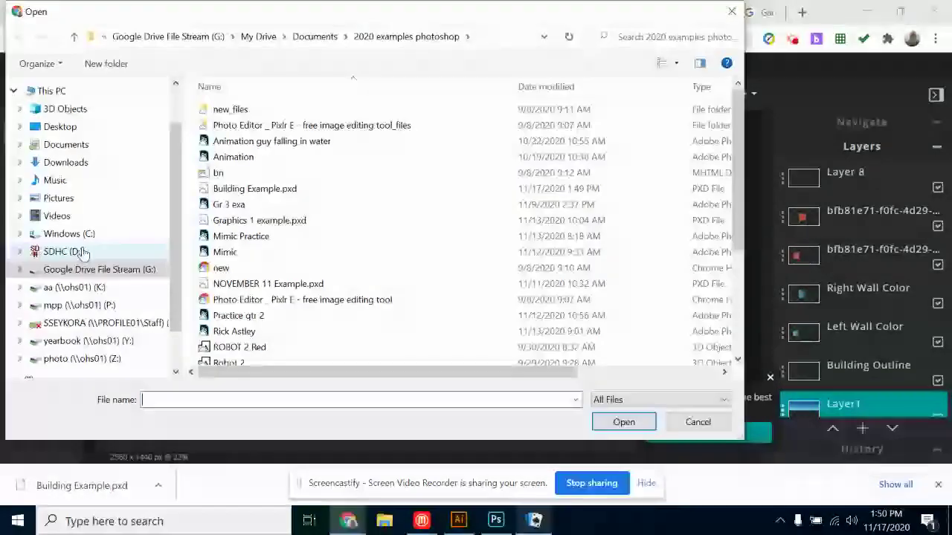
pyautogui.click(96, 197)
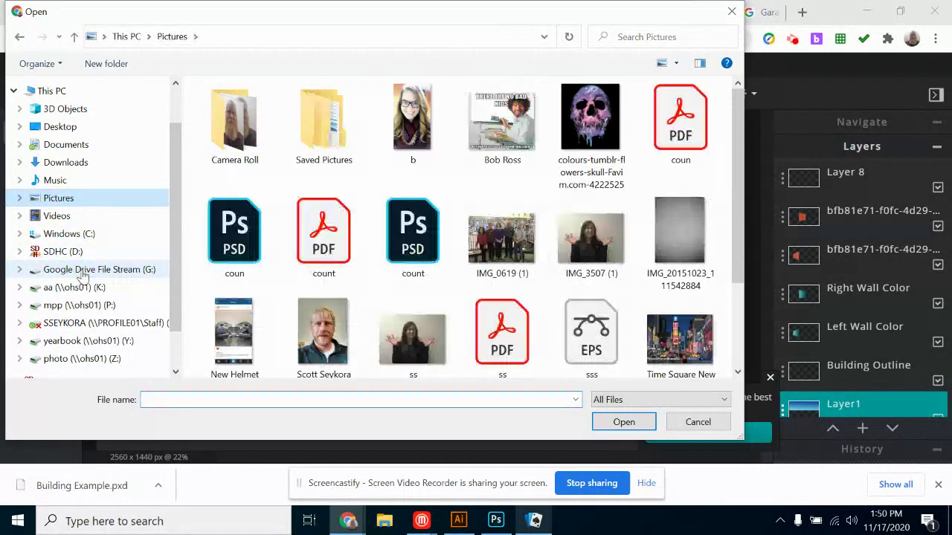
pyautogui.click(83, 272)
pyautogui.doubleClick(261, 111)
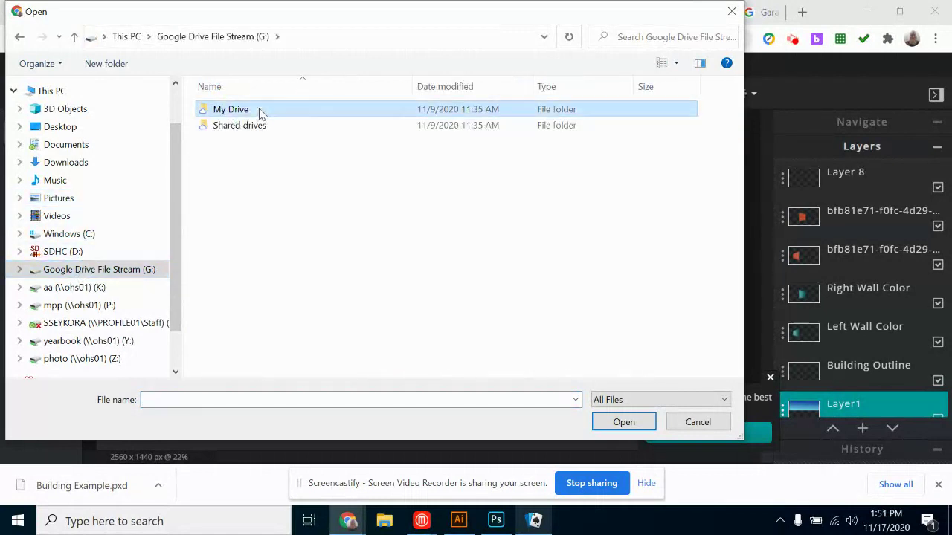
pyautogui.doubleClick(413, 123)
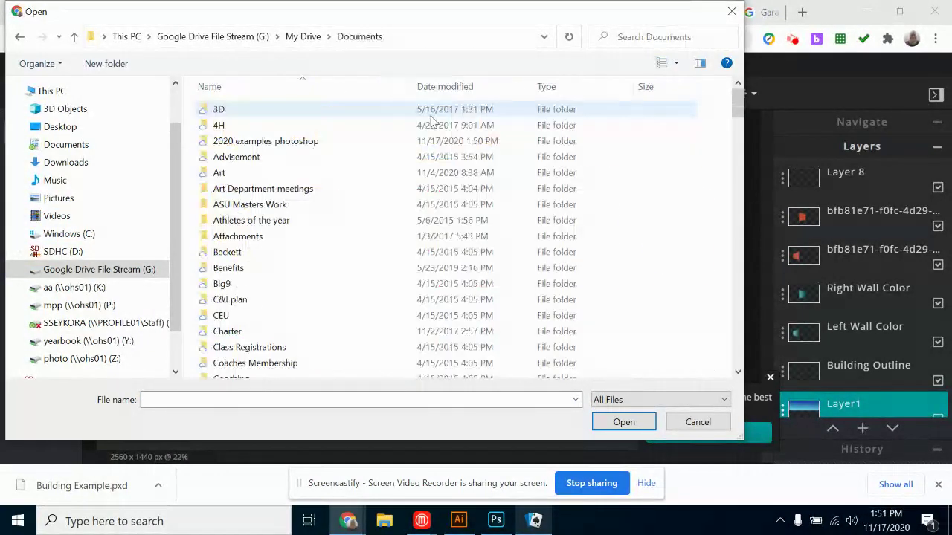
pyautogui.doubleClick(262, 143)
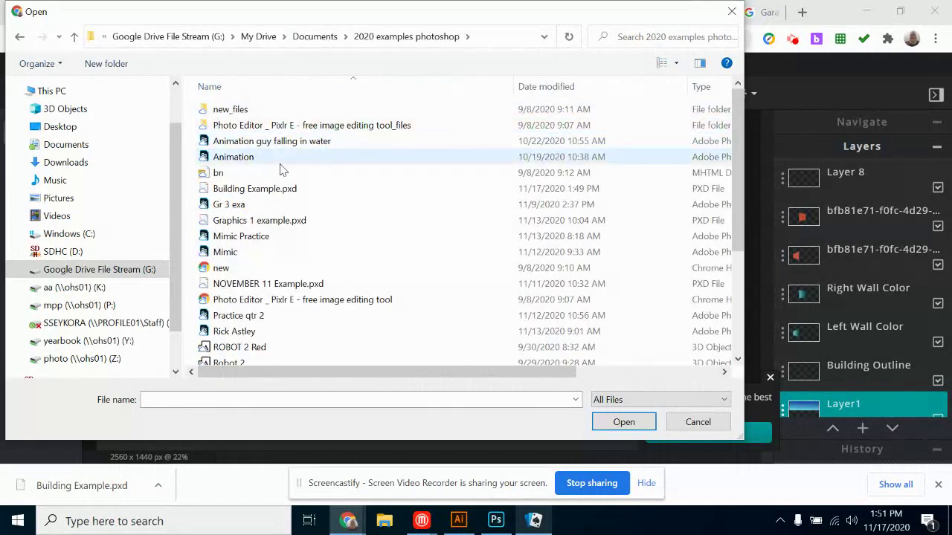
pyautogui.click(236, 190)
pyautogui.click(623, 422)
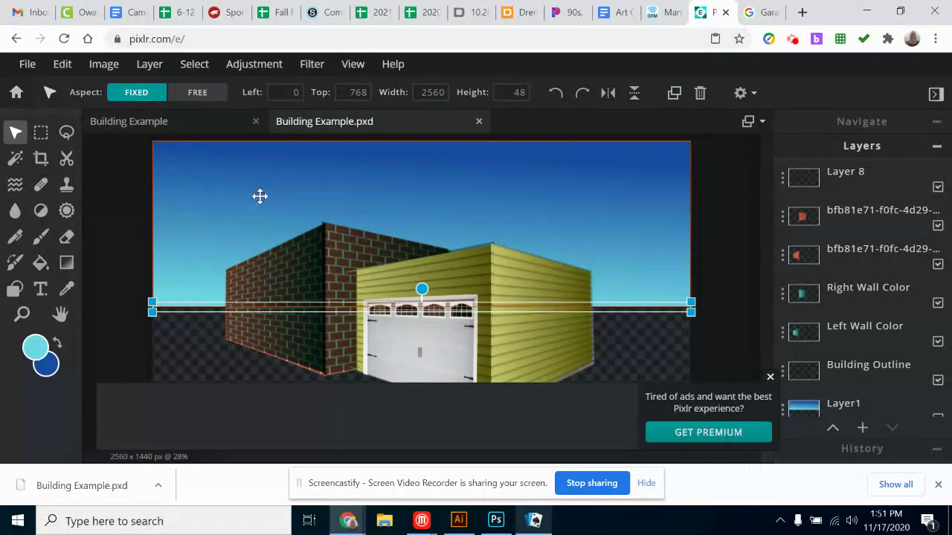
# Step: Compare the original and reopened tabs, checking layers like Layer 10 and Addition L Wall Color
pyautogui.click(146, 123)
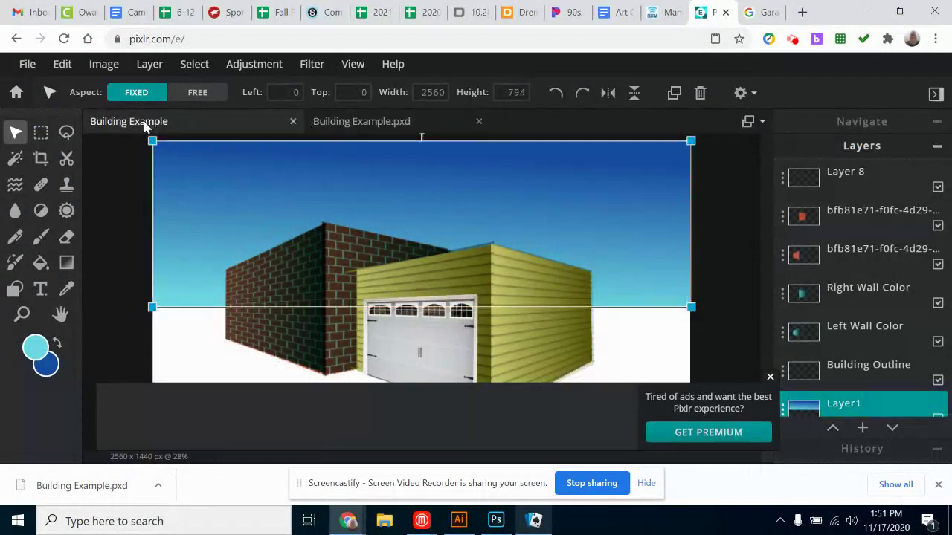
pyautogui.click(339, 125)
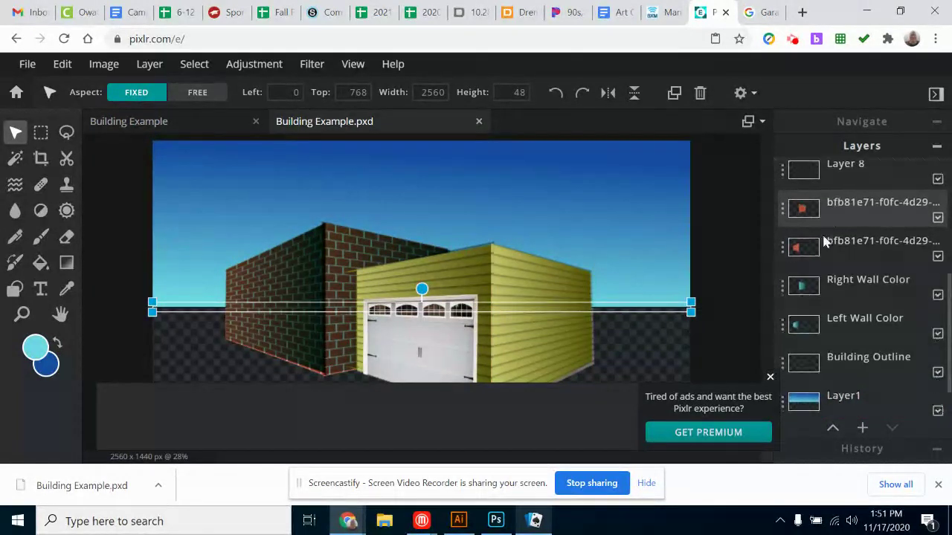
pyautogui.scroll(-1, 824, 320)
pyautogui.scroll(5, 822, 298)
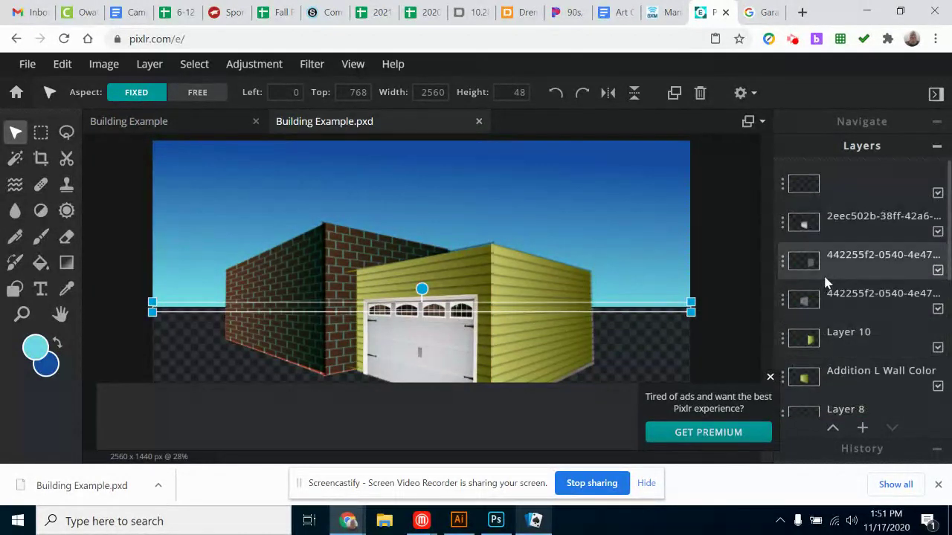